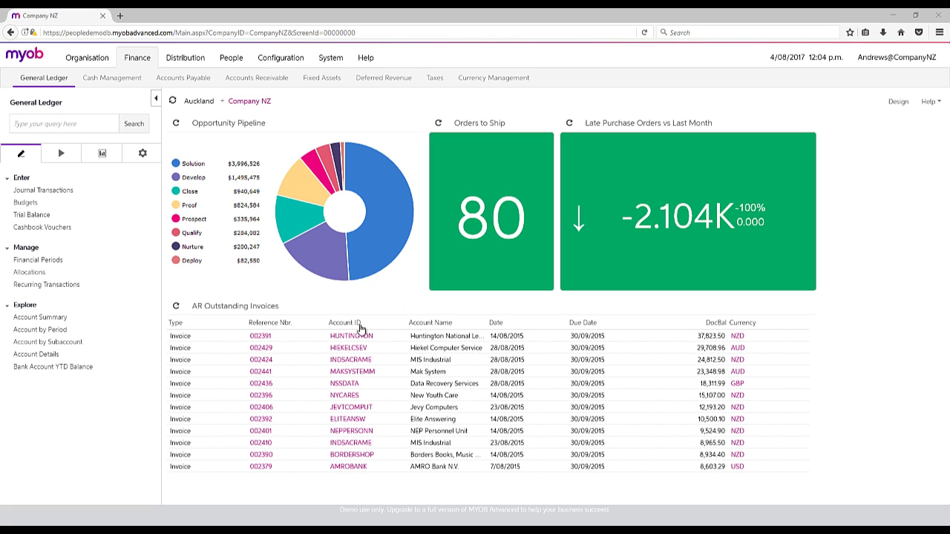
- Open the Chart of Accounts from the General Ledger configuration to review the account list
click(143, 153)
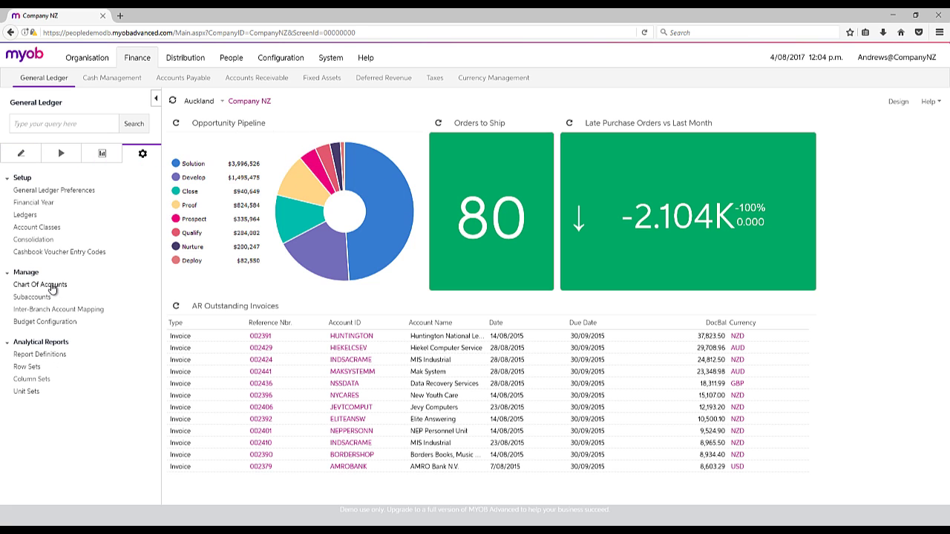
click(46, 286)
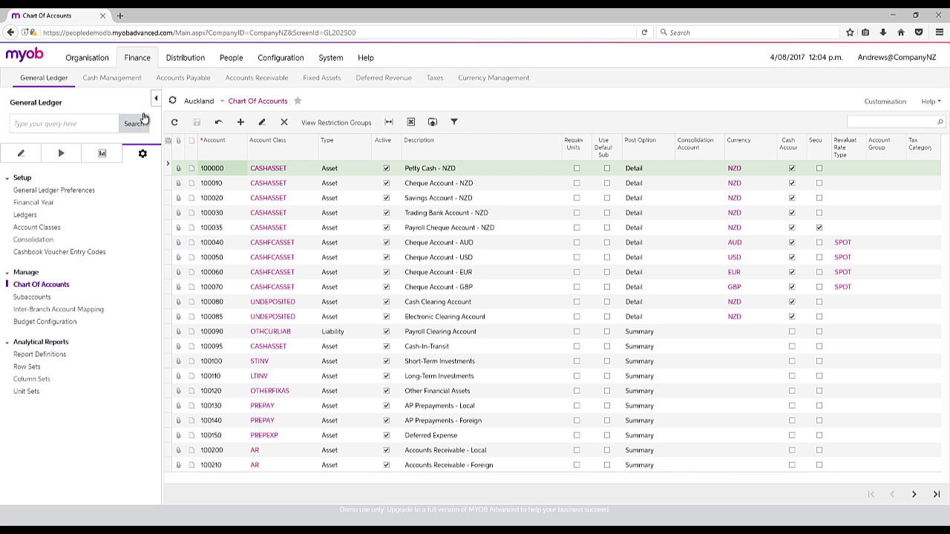
- Open Customer Classes in the Accounts Receivable configuration and view the default GL accounts of class EUCUST
click(256, 78)
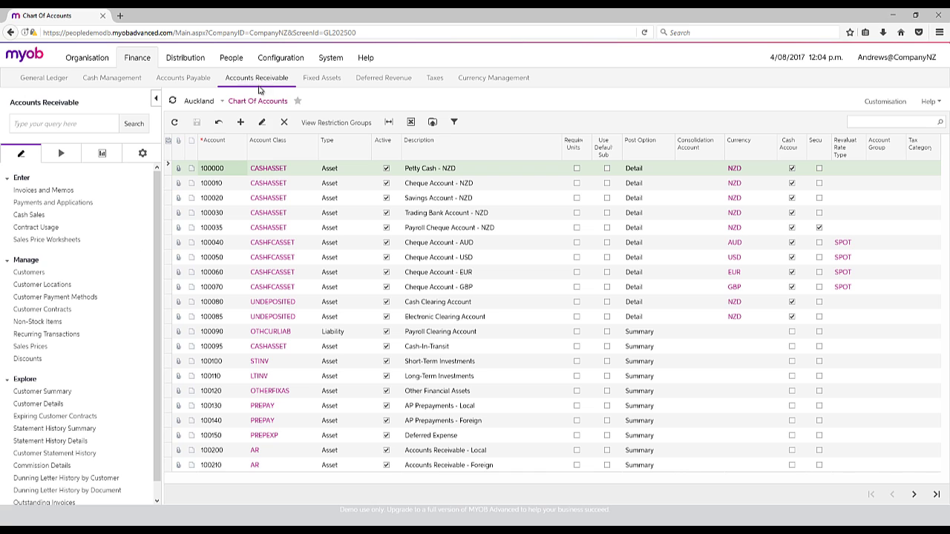
click(140, 159)
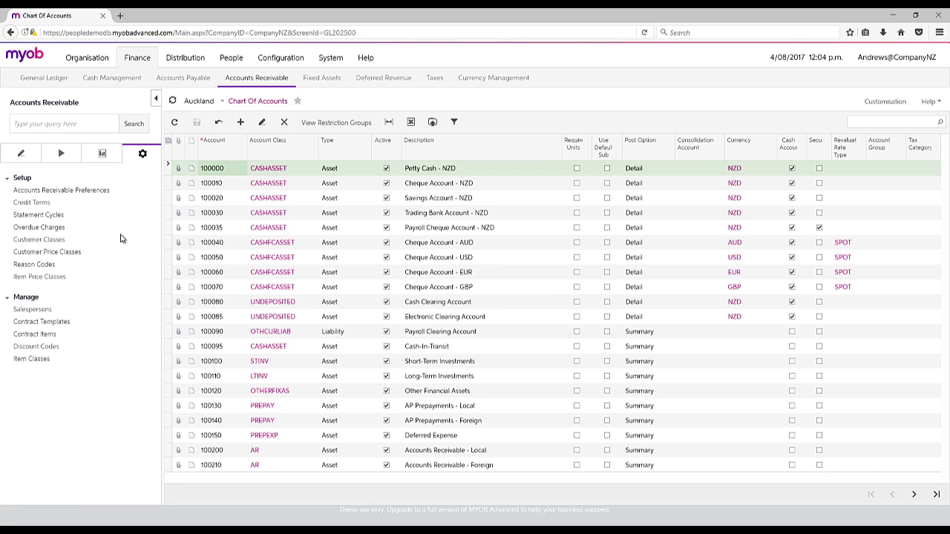
click(39, 240)
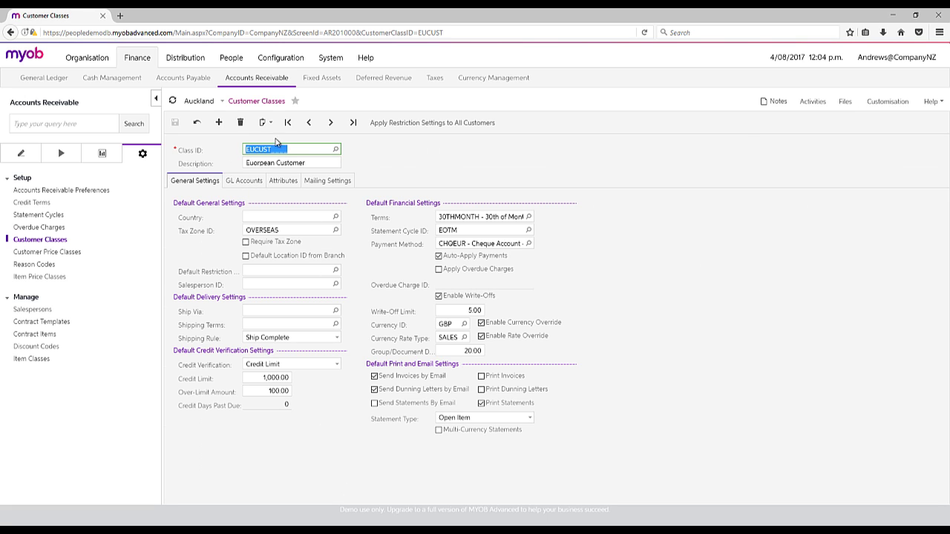
click(246, 185)
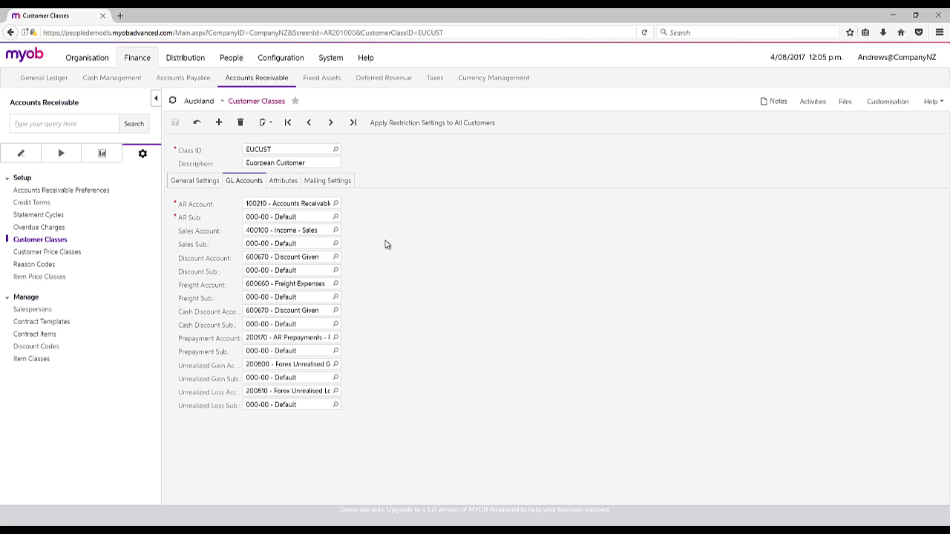
- Open the General Ledger's Subaccounts list and examine the customer services entries CUS-CH and CUS-HW
click(34, 83)
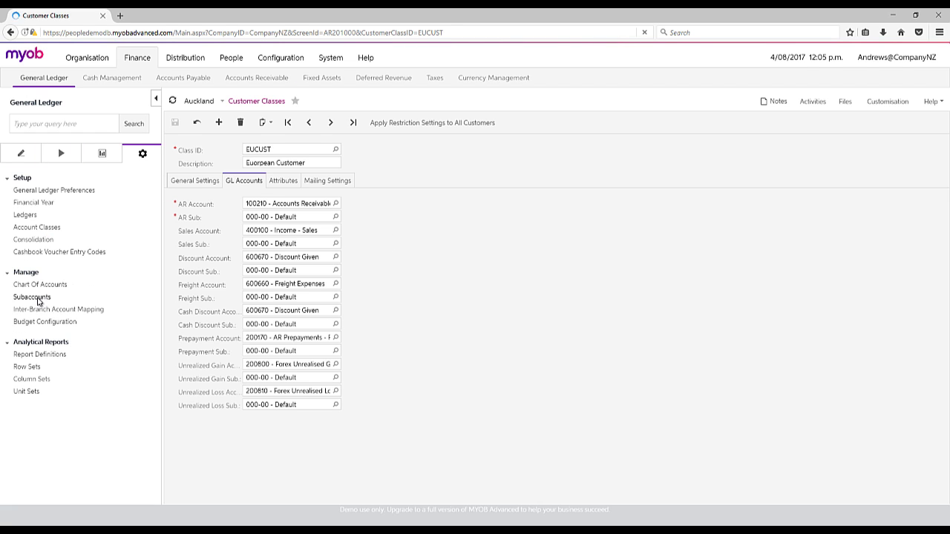
click(37, 298)
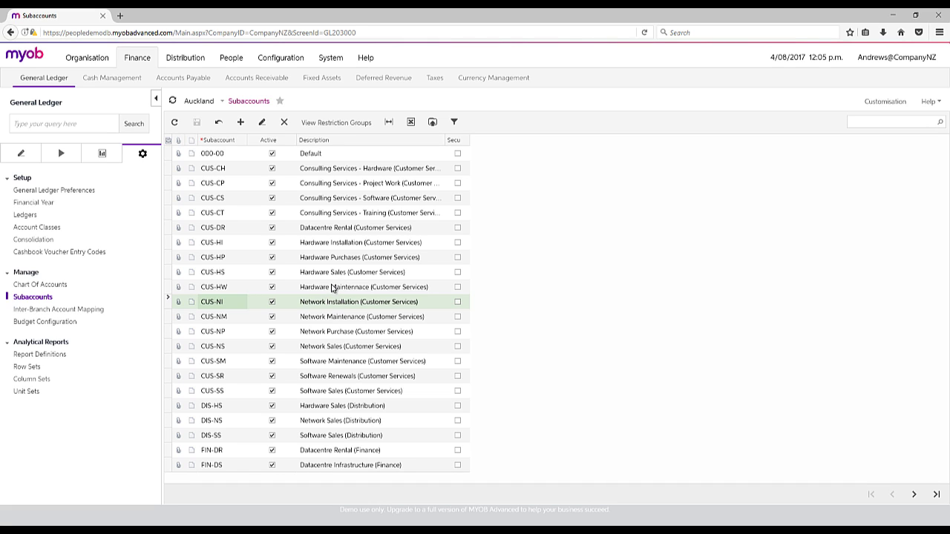
click(227, 172)
click(227, 291)
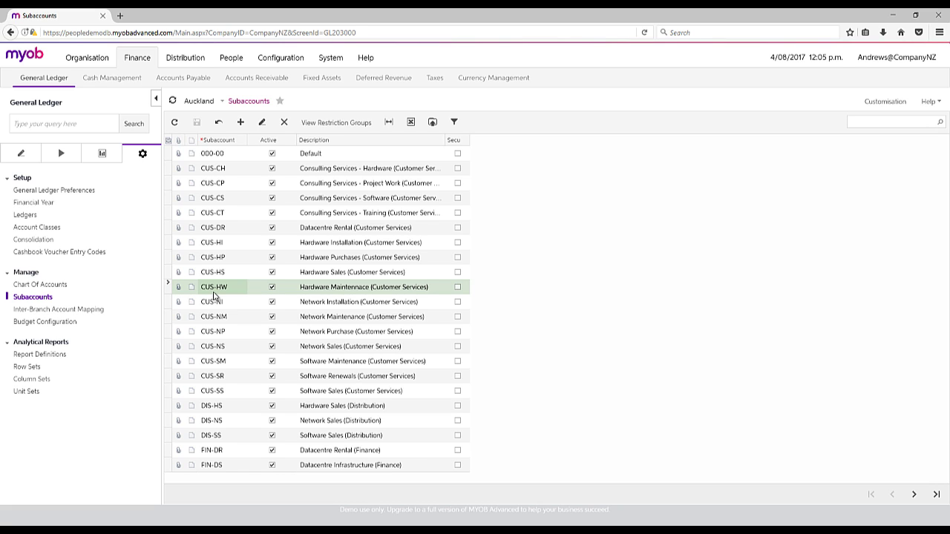
- Open the Salespersons setup in Accounts Receivable to examine the salesperson's sales subaccount
click(253, 78)
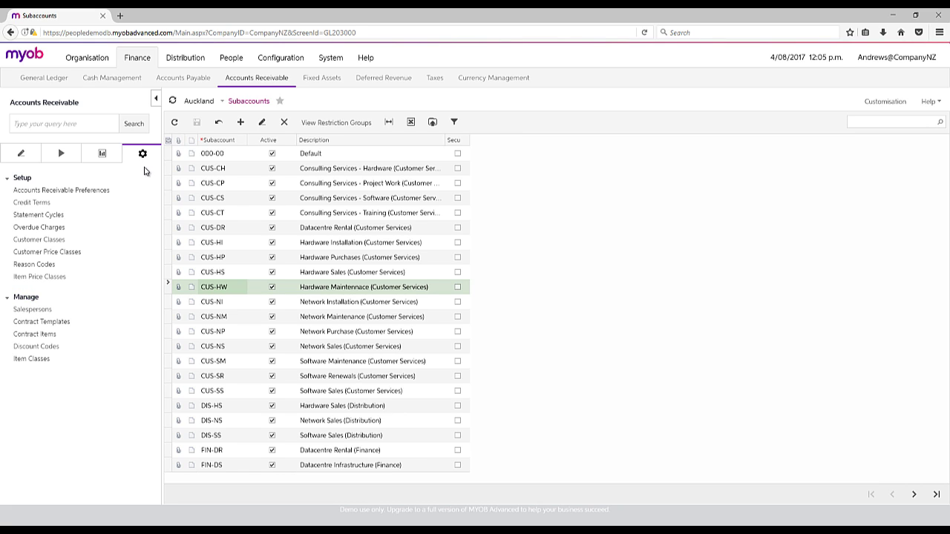
click(37, 310)
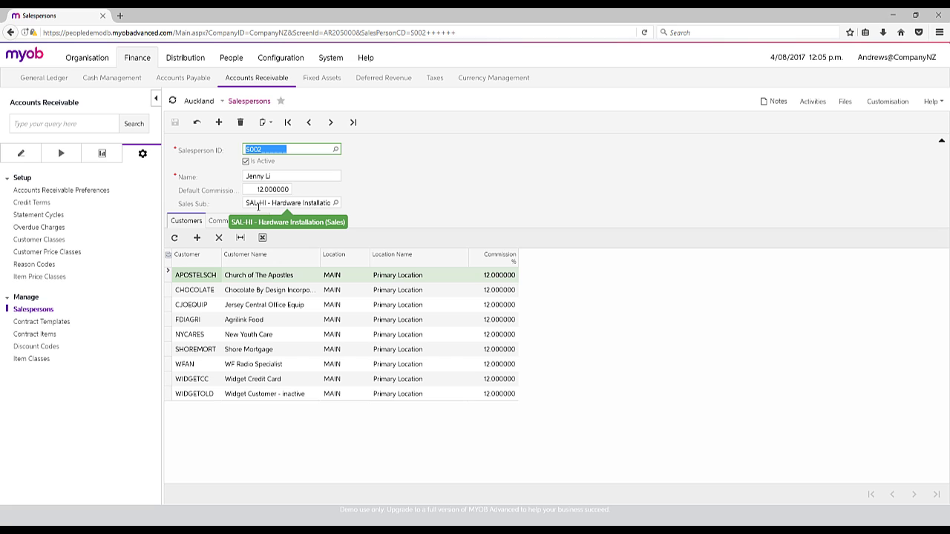
click(417, 186)
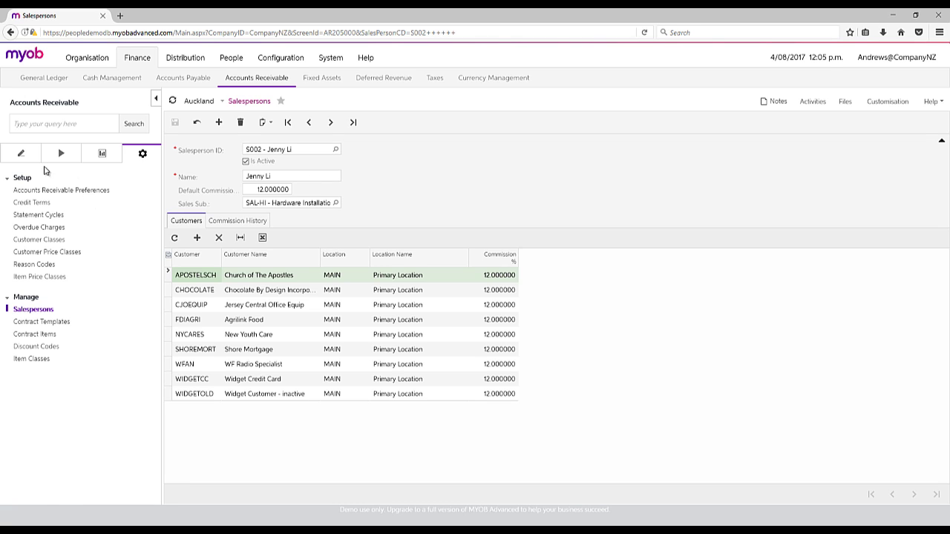
- Open the Accounts Receivable Customer Summary and examine the currencies of AMRO Bank N.V. and Caribbean Secretary Online
click(28, 157)
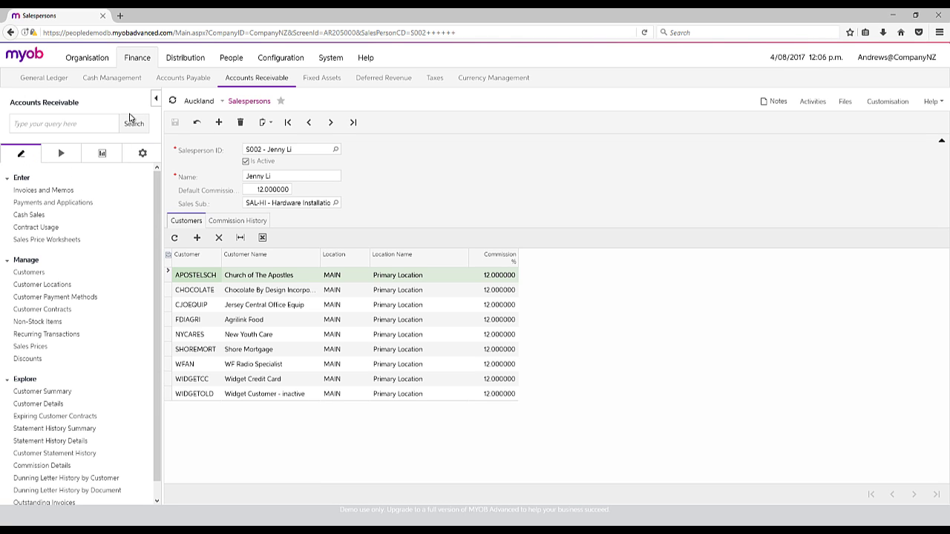
click(43, 81)
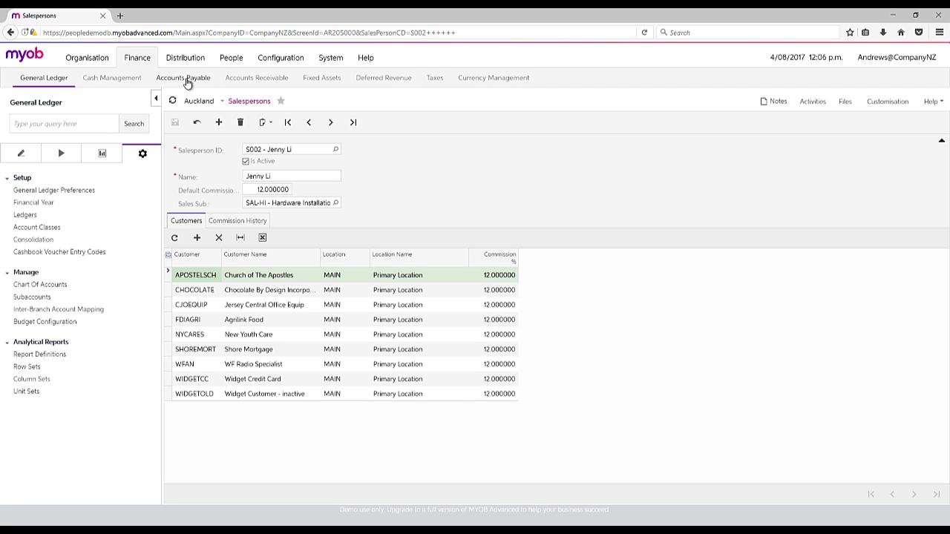
click(239, 80)
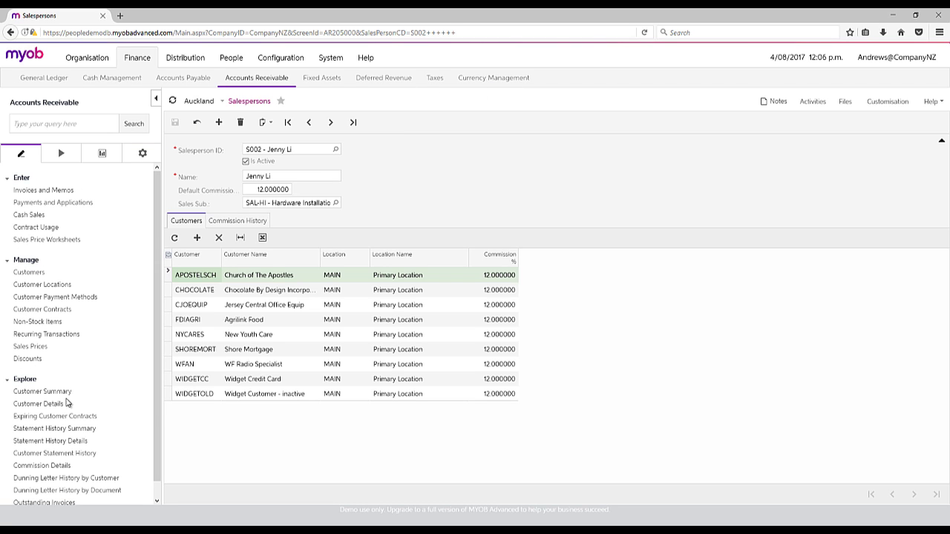
click(37, 391)
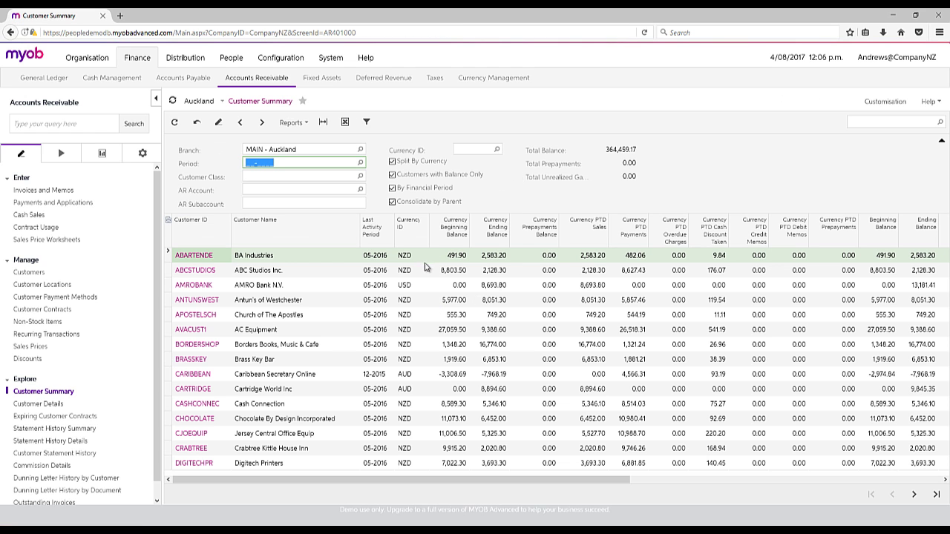
click(261, 289)
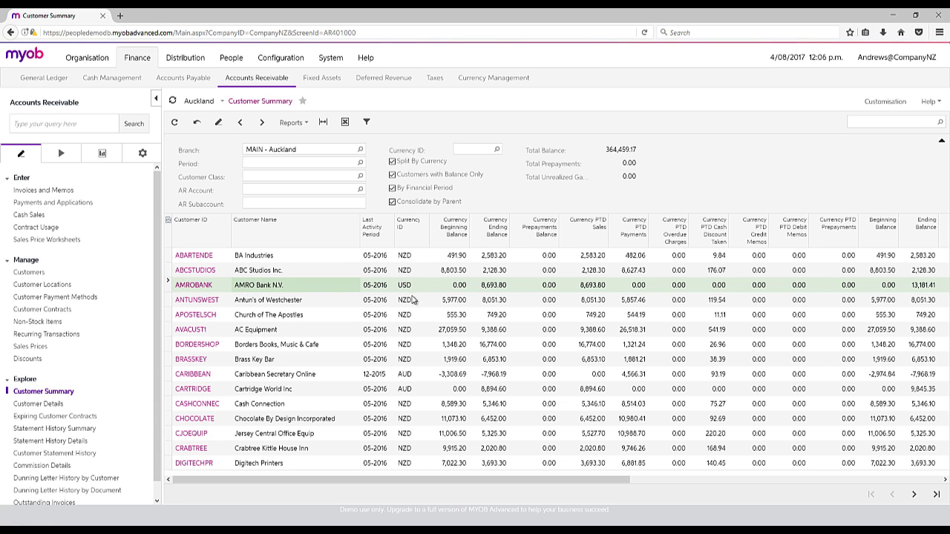
click(412, 380)
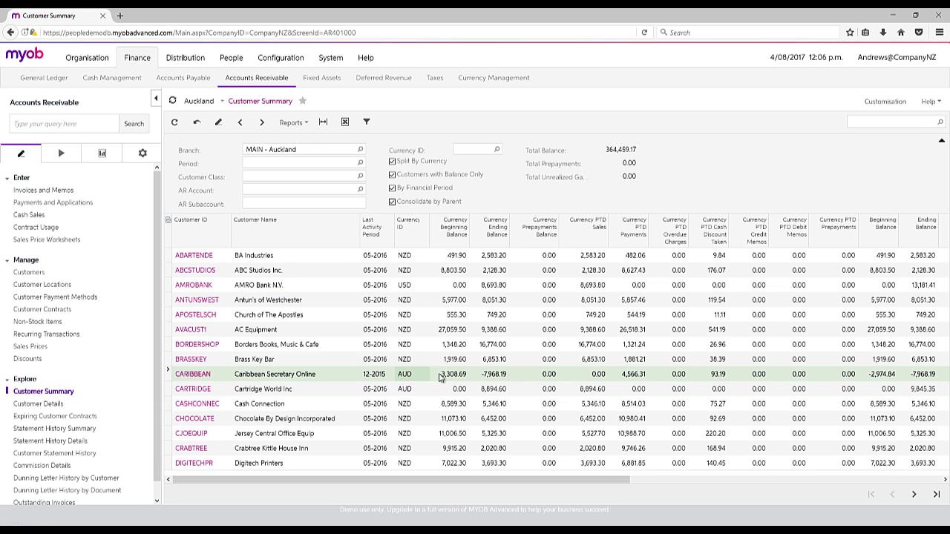
- Compare the customer balances without and with Split By Currency, leaving the split enabled
click(406, 161)
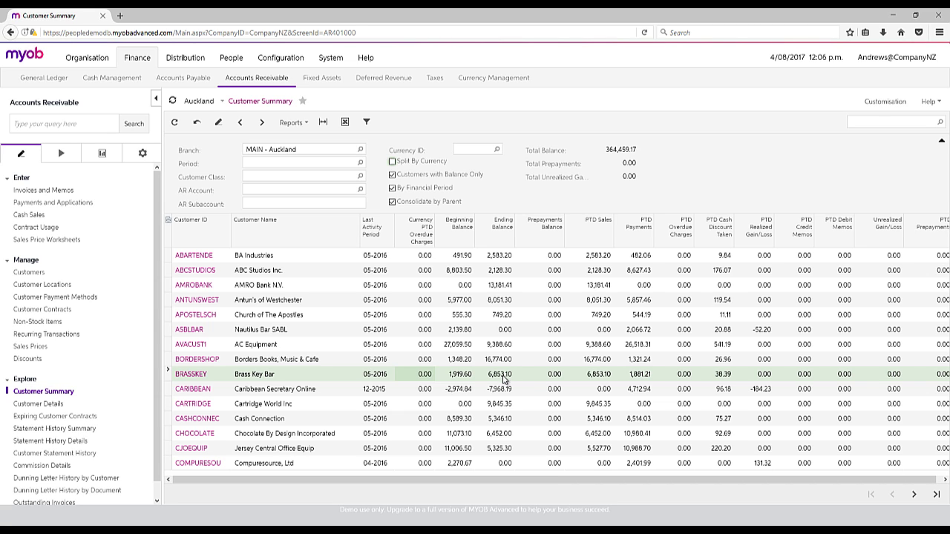
click(392, 163)
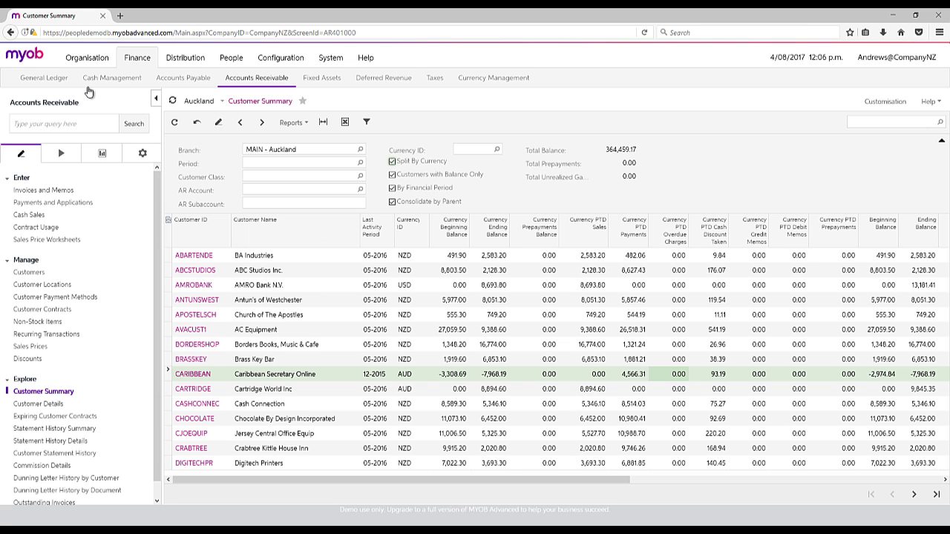
- Locate Recurring Transactions among the management functions of General Ledger, Accounts Receivable and Accounts Payable
click(45, 78)
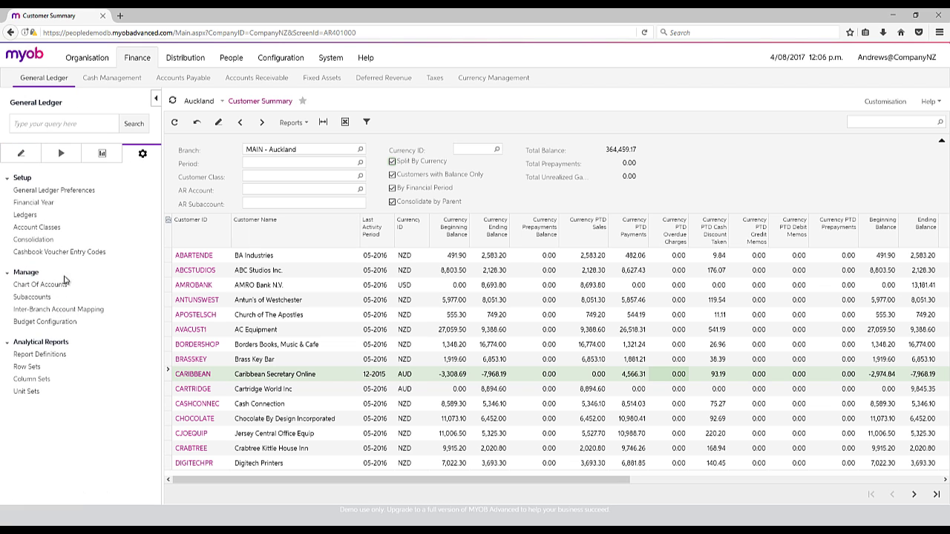
click(30, 156)
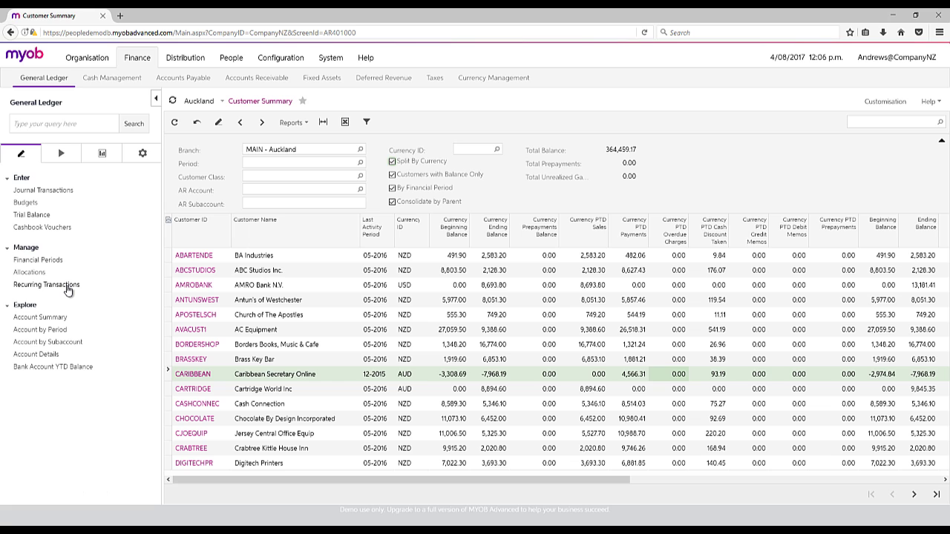
click(190, 78)
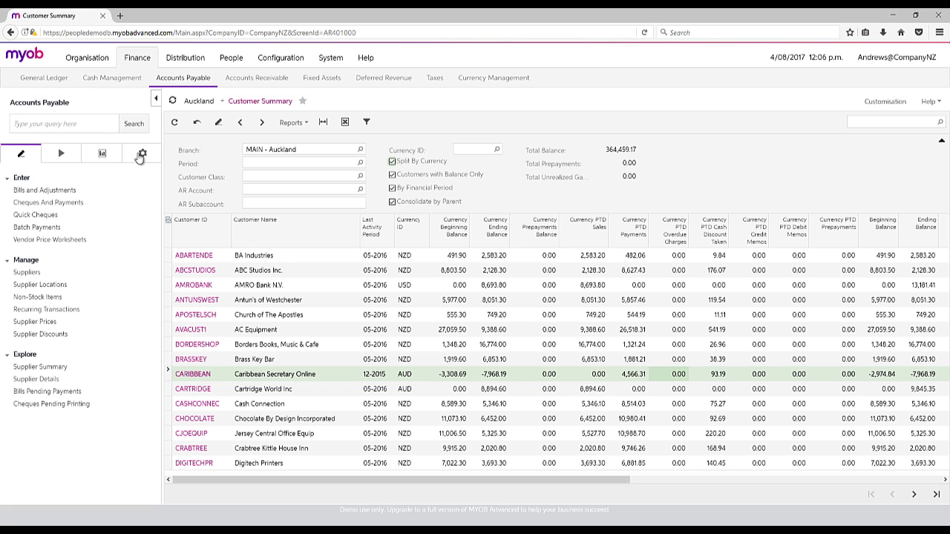
click(257, 78)
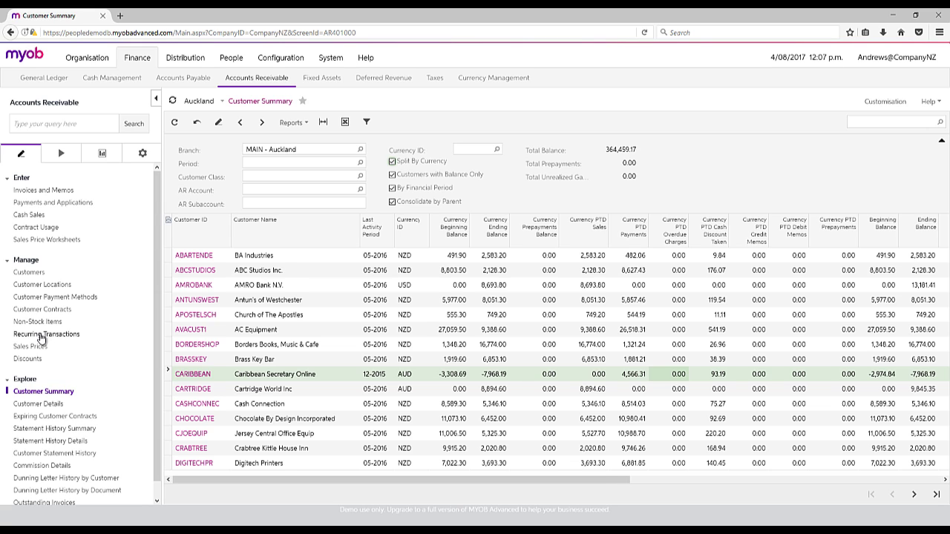
click(183, 78)
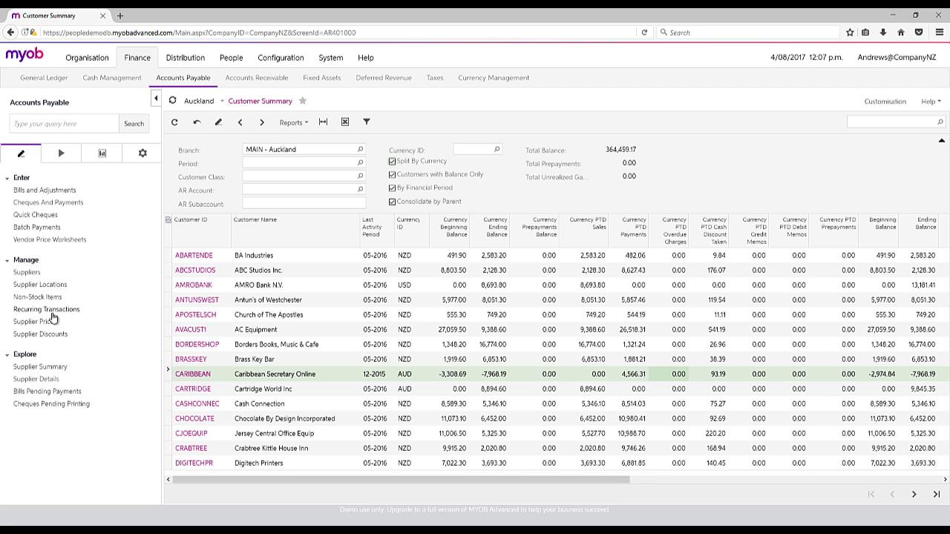
- Look over the Deferred Revenue and Accounts Receivable functions, and display the General Ledger's processing functions
click(38, 79)
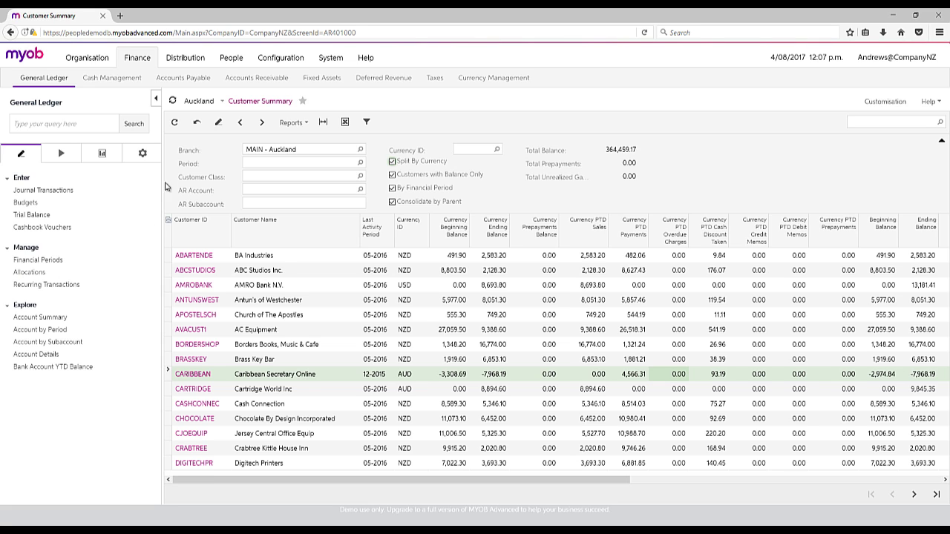
click(386, 82)
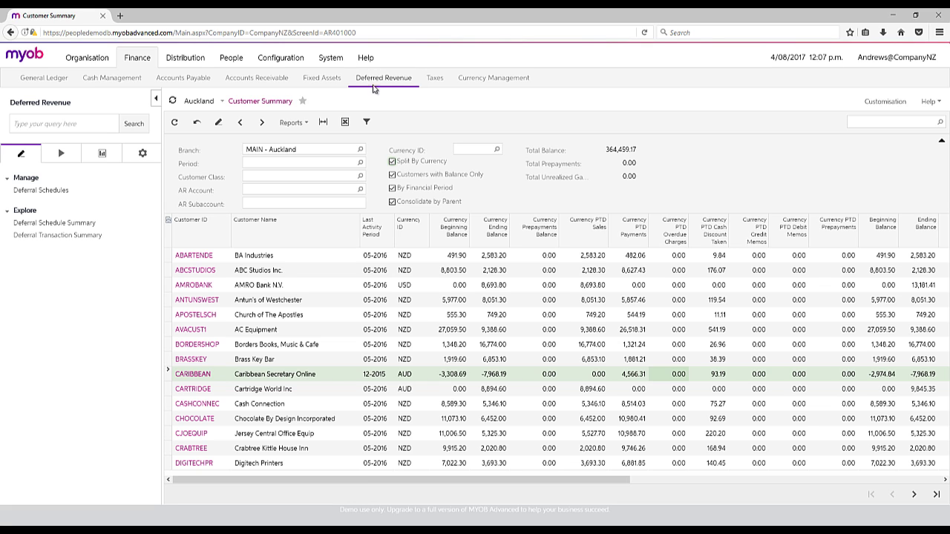
click(261, 80)
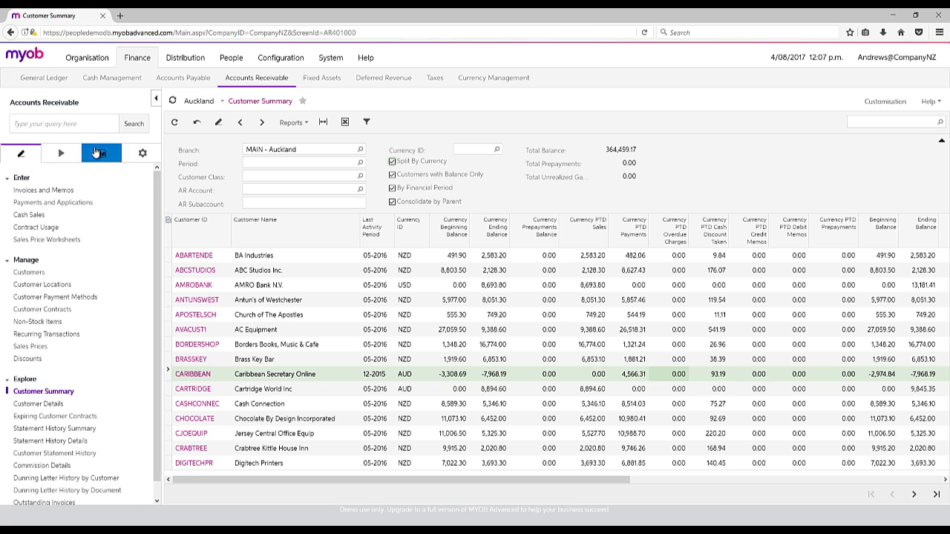
click(38, 79)
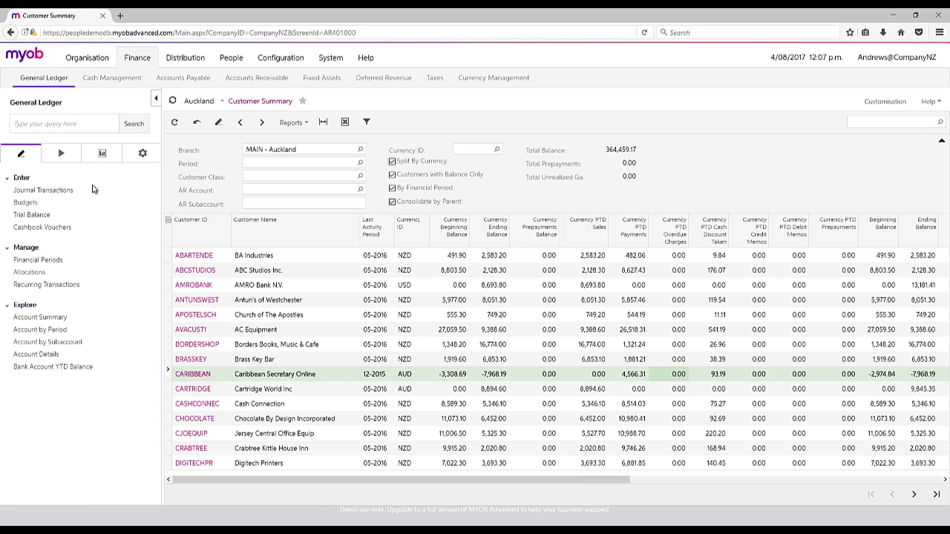
click(61, 154)
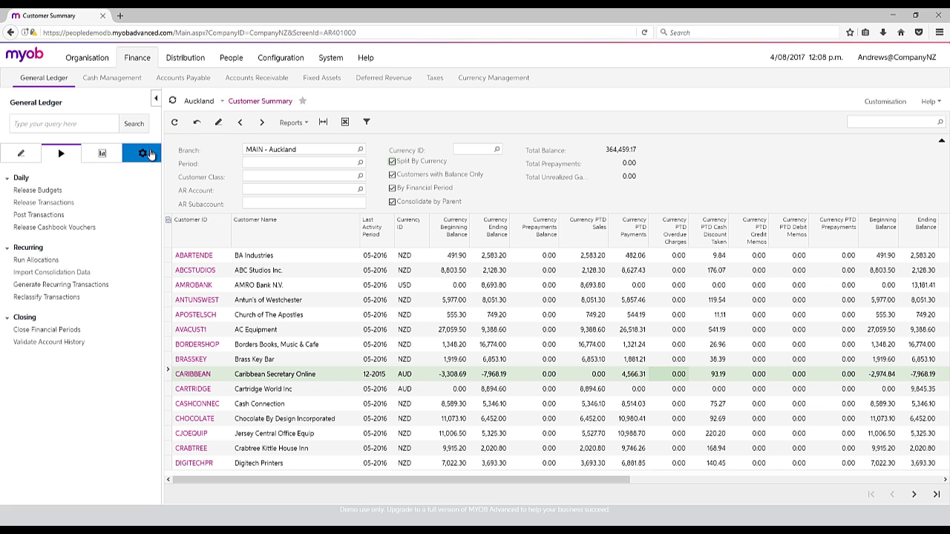
- Open Ledgers in the General Ledger configuration and examine the Actual, Optimistic Forecast and Pessimistic Forecast ledgers
click(142, 153)
click(26, 215)
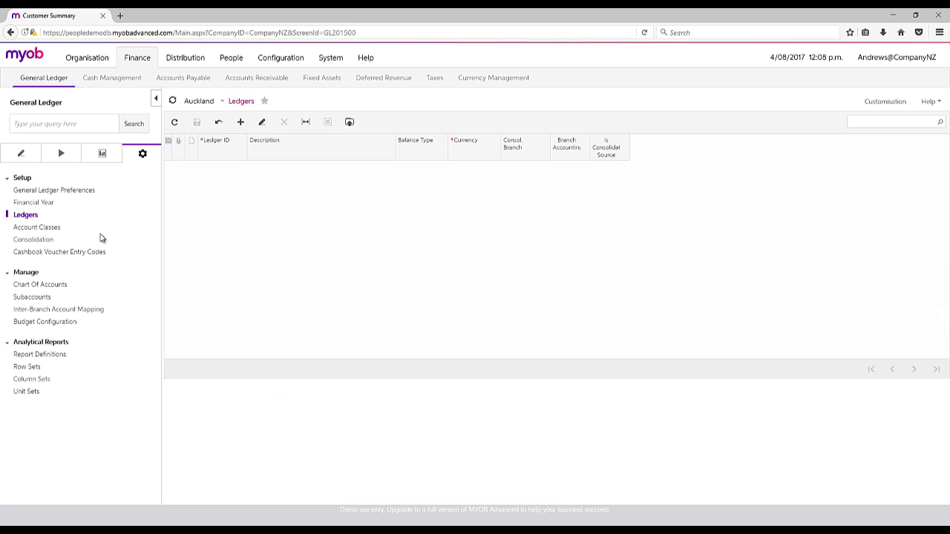
click(227, 170)
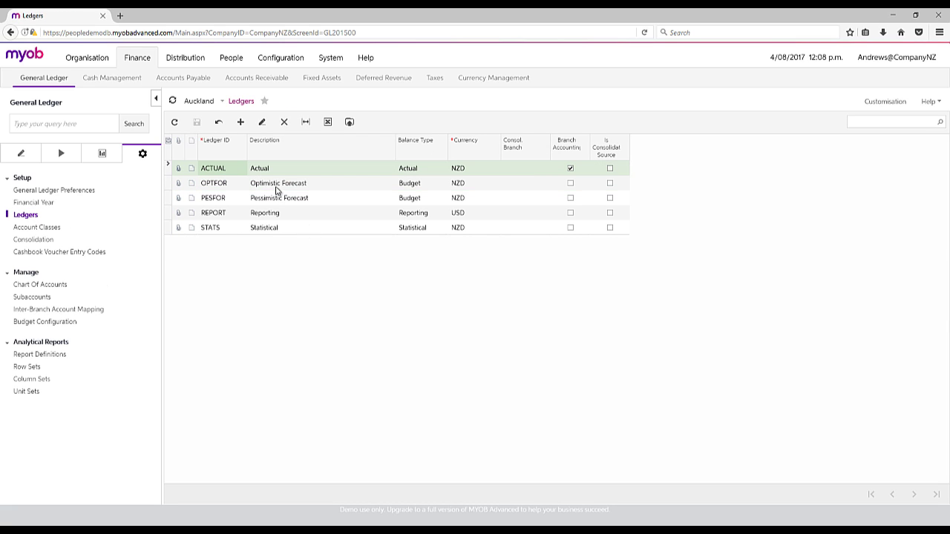
click(299, 188)
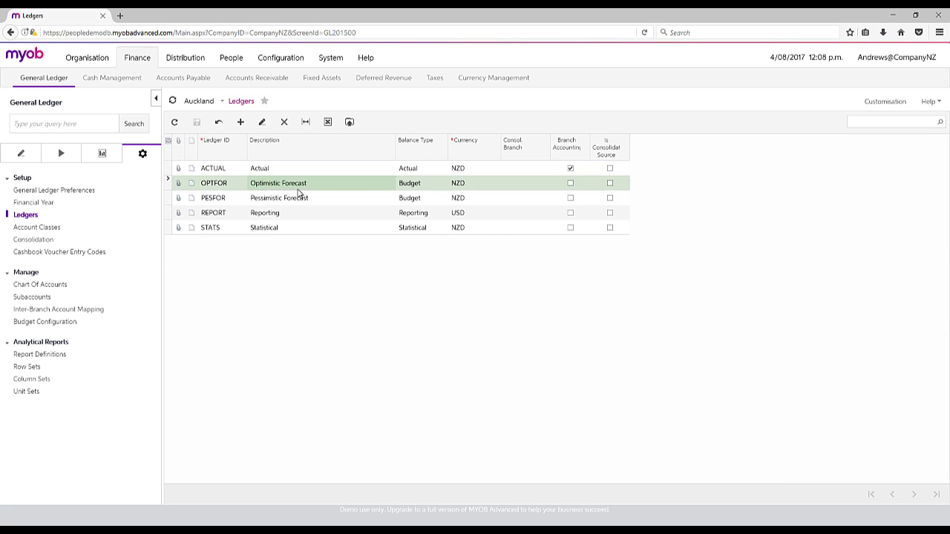
click(299, 200)
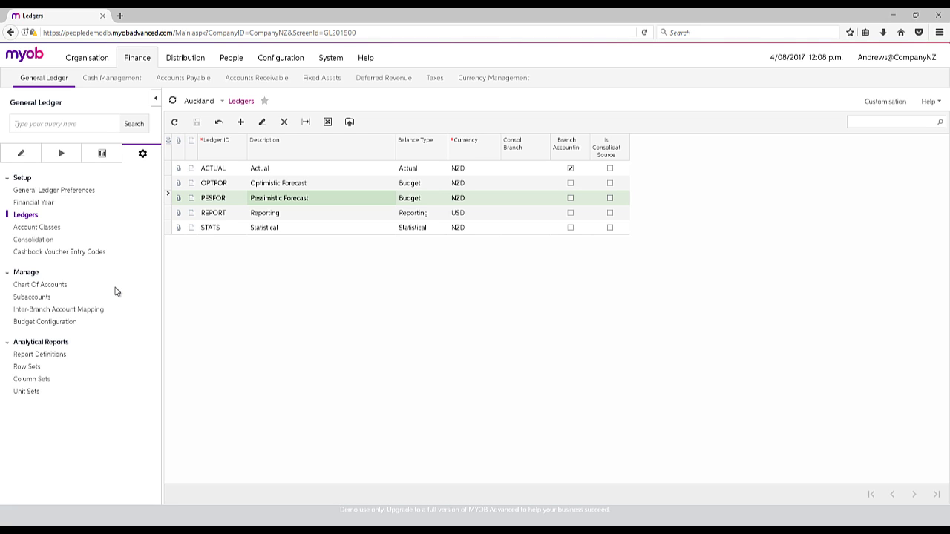
- Display the General Ledger's available reports, including its balance, financial statement and audit reports
click(95, 156)
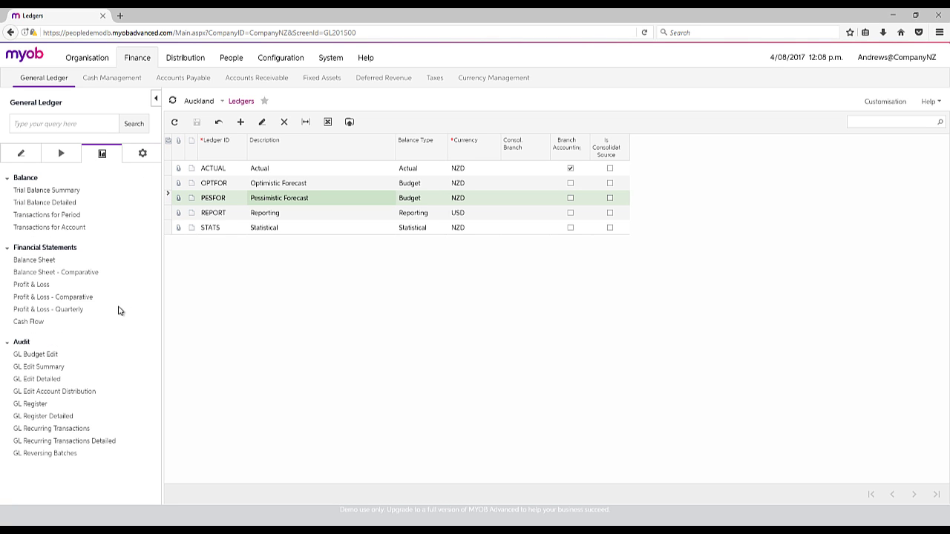
- Open the Profit & Loss financial statement and look over its report definition, including its row set, column set and data source settings
click(33, 284)
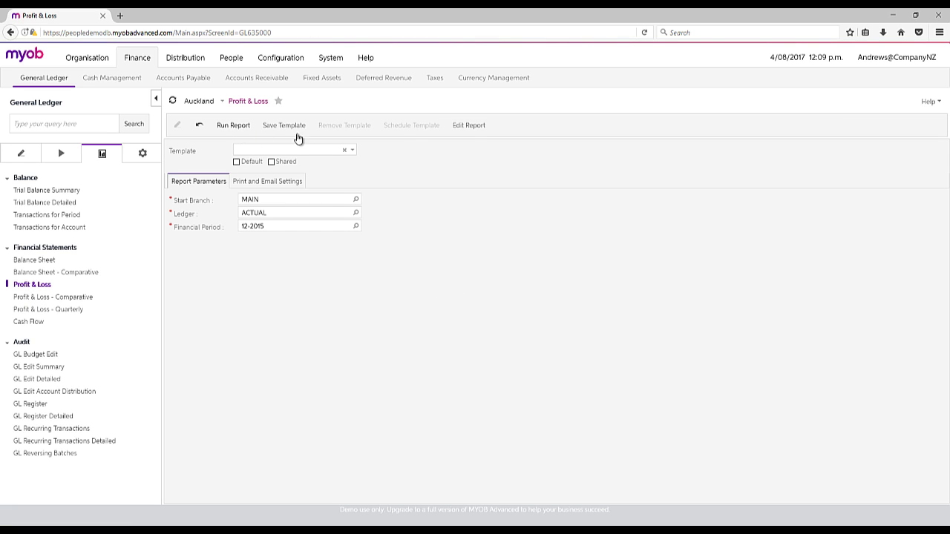
click(475, 126)
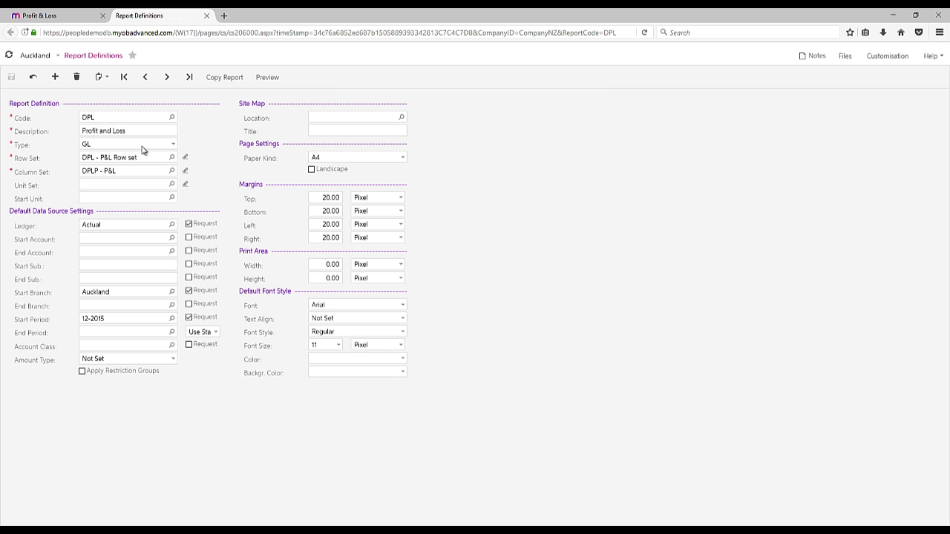
click(206, 16)
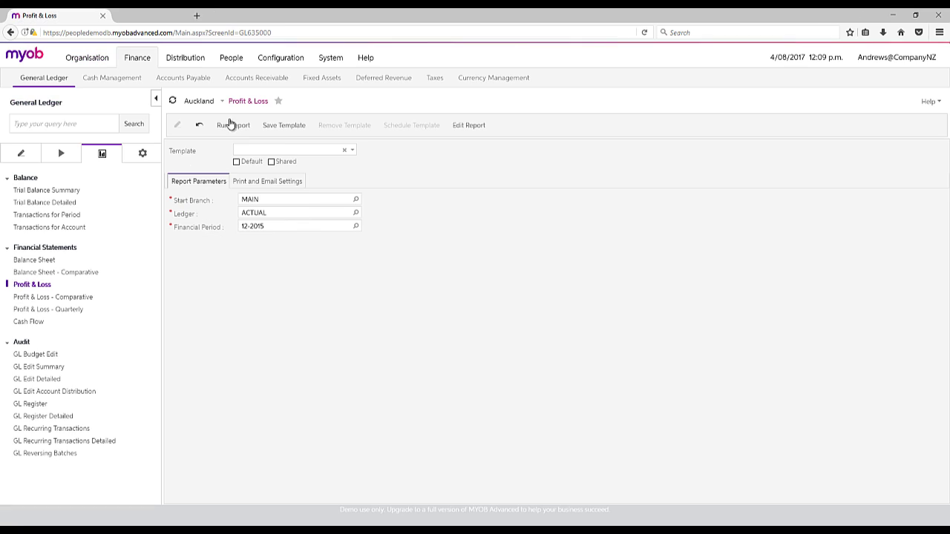
- Run the Profit & Loss report, drill down from YTD Income - Sales to subaccount SAL-SM's account details, and return to the home page
click(233, 126)
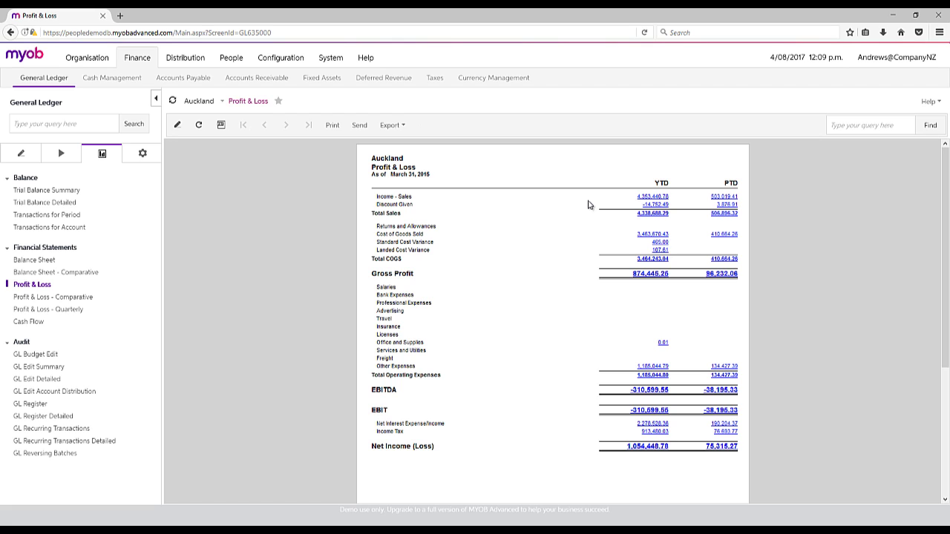
click(648, 198)
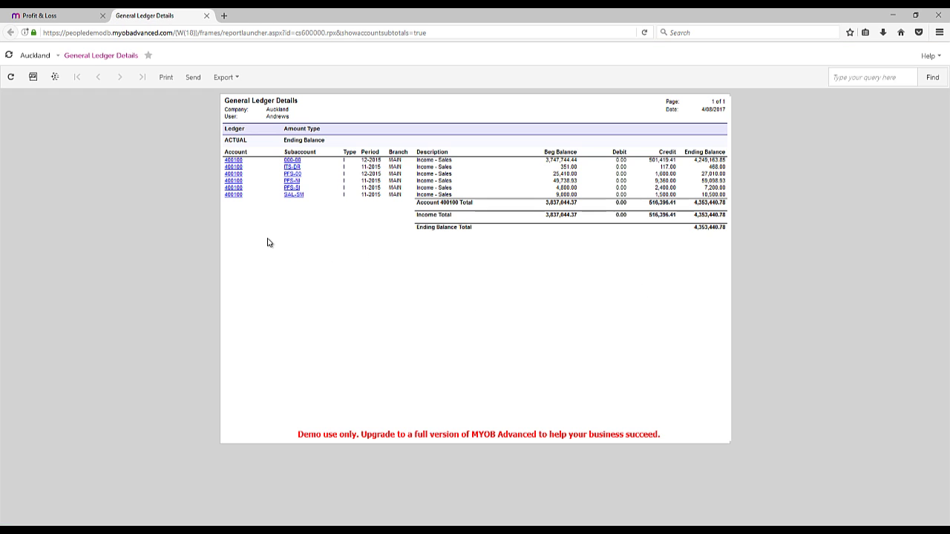
click(293, 195)
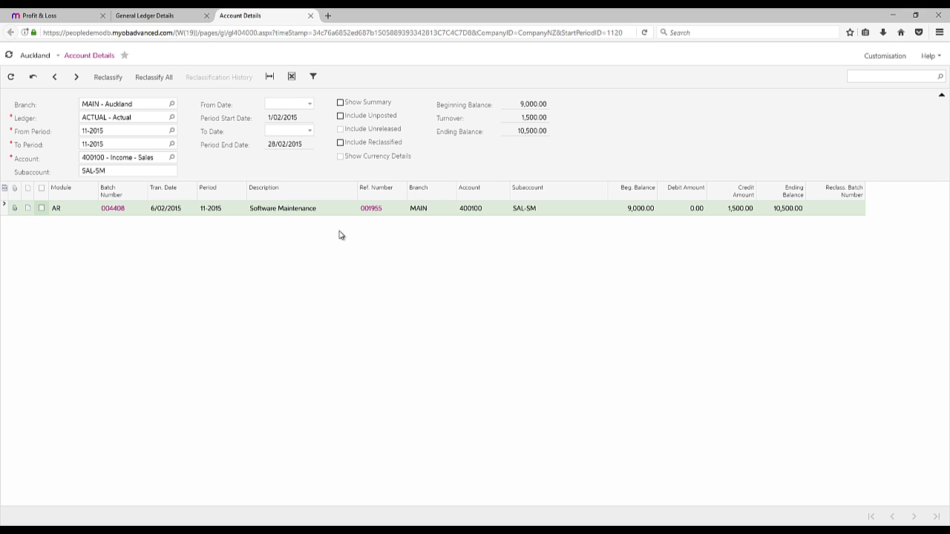
click(310, 16)
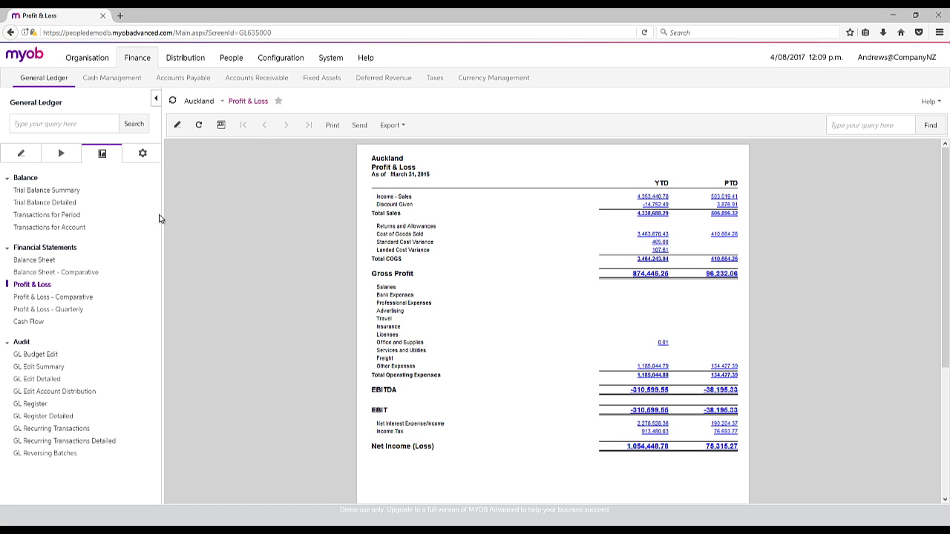
click(24, 59)
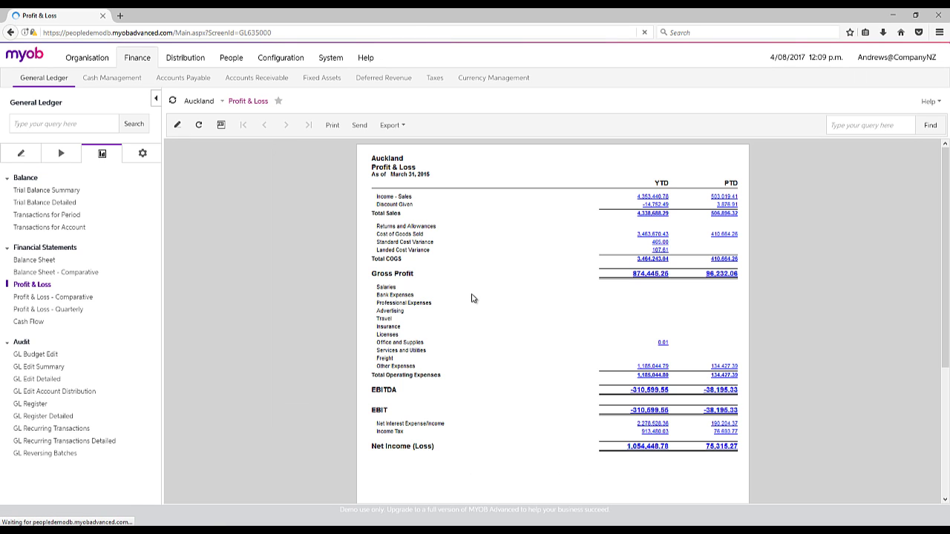